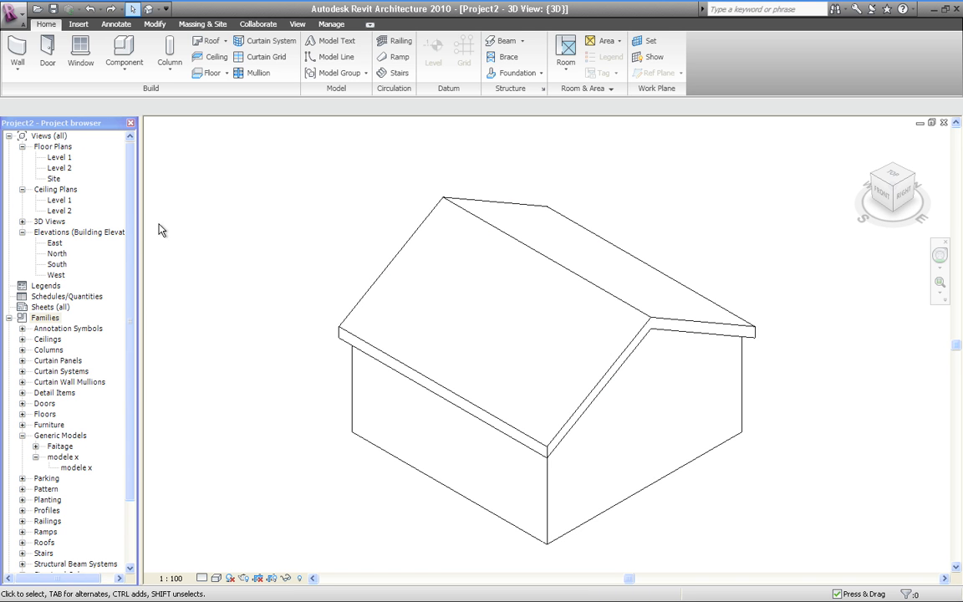
Place a modele x component on the south roof slope's face near the west edge, running from eave to ridge, about 5613 mm long
left_click_drag(131, 233, 131, 260)
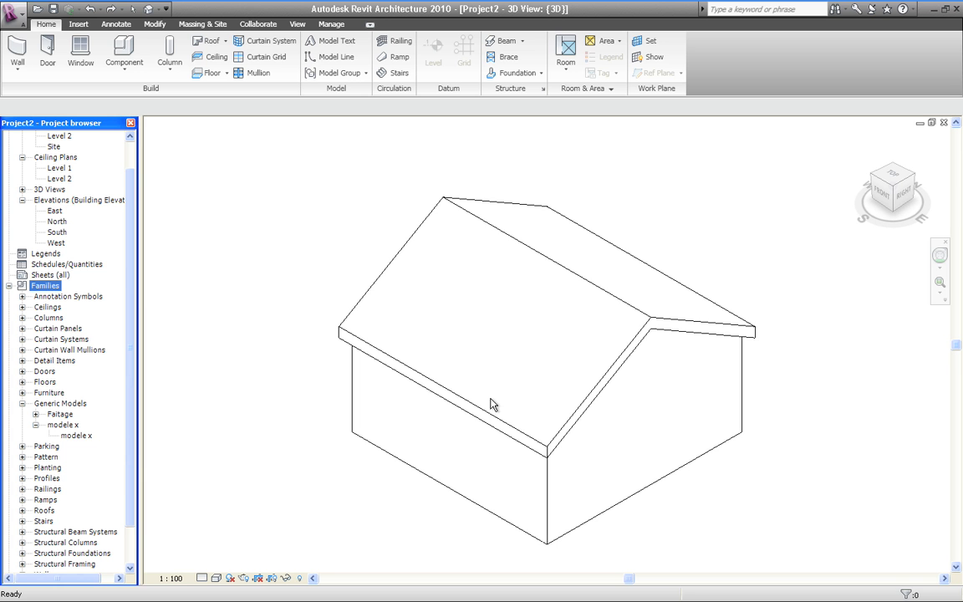
left_click(469, 371)
middle_click_drag(713, 485, 851, 447, "shift")
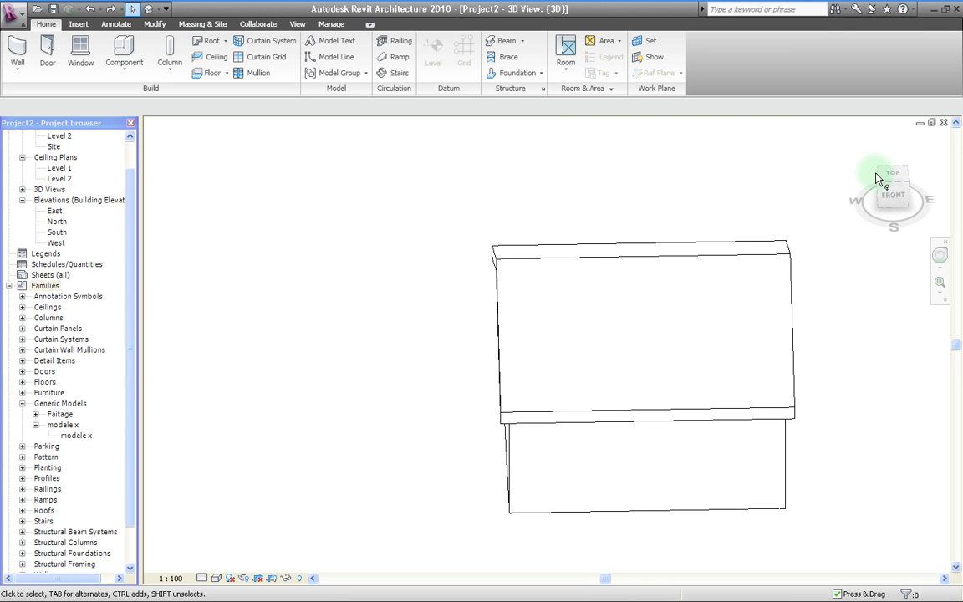
left_click(895, 176)
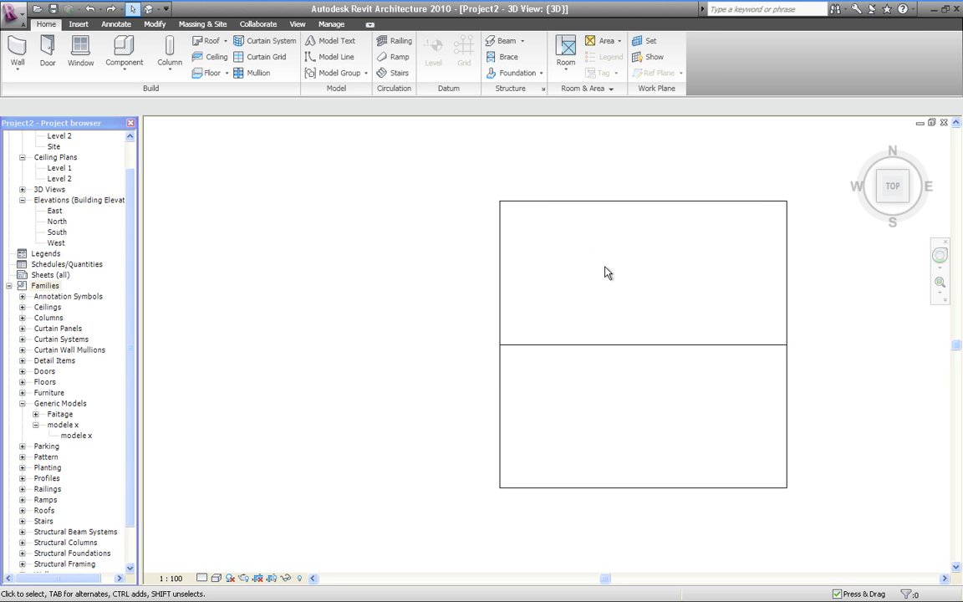
scroll(517, 324, "up", 1)
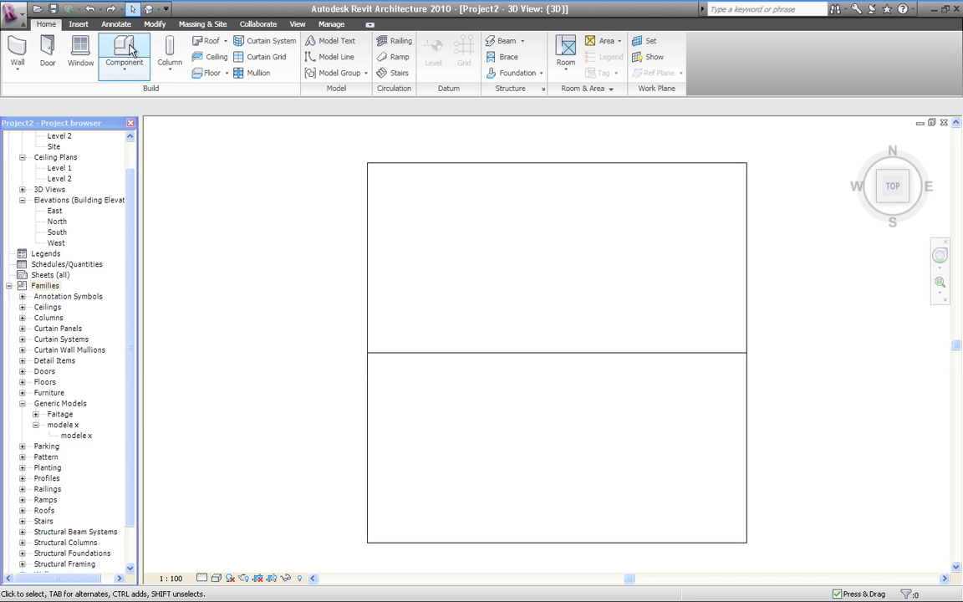
left_click(47, 23)
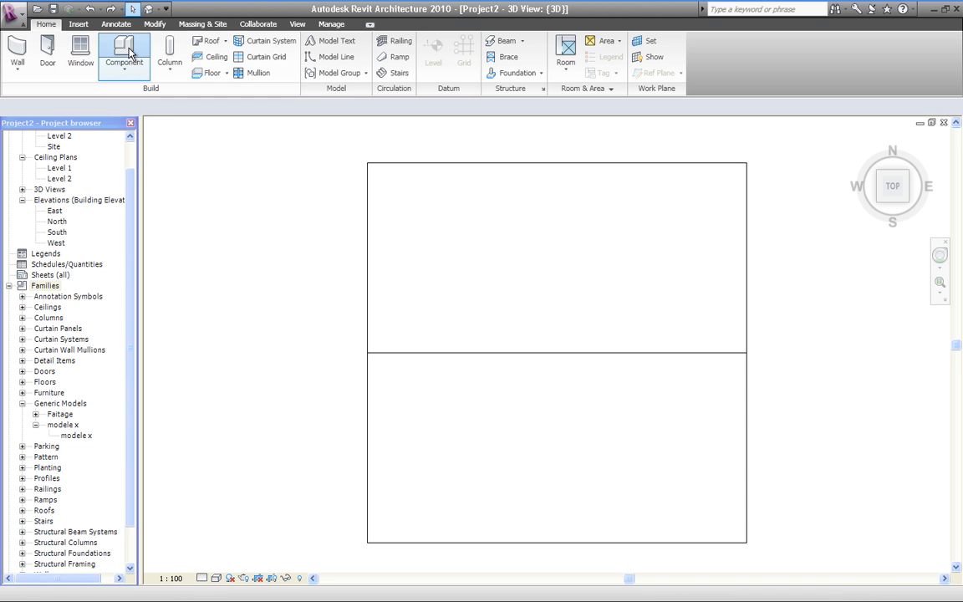
left_click(125, 52)
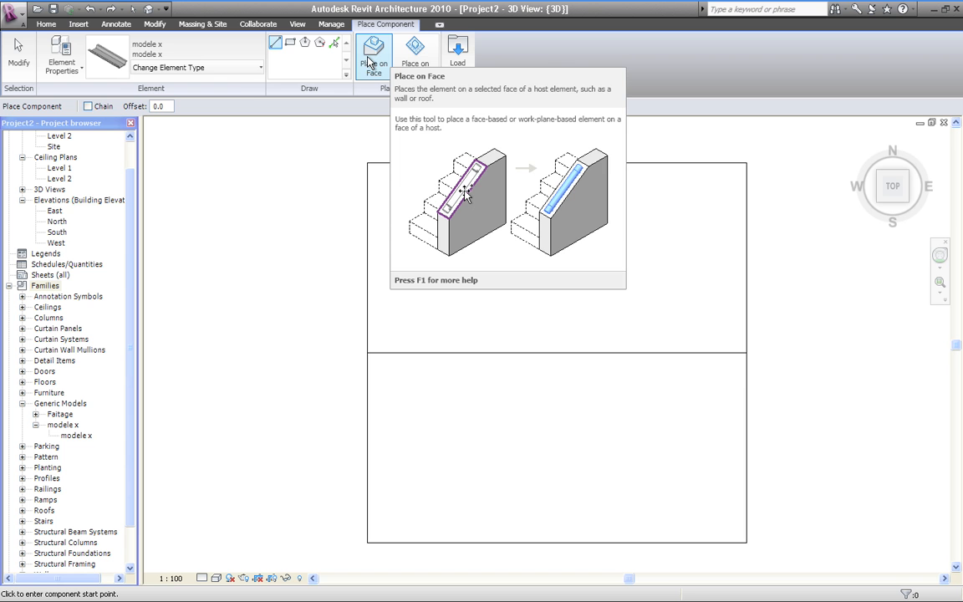
left_click(275, 42)
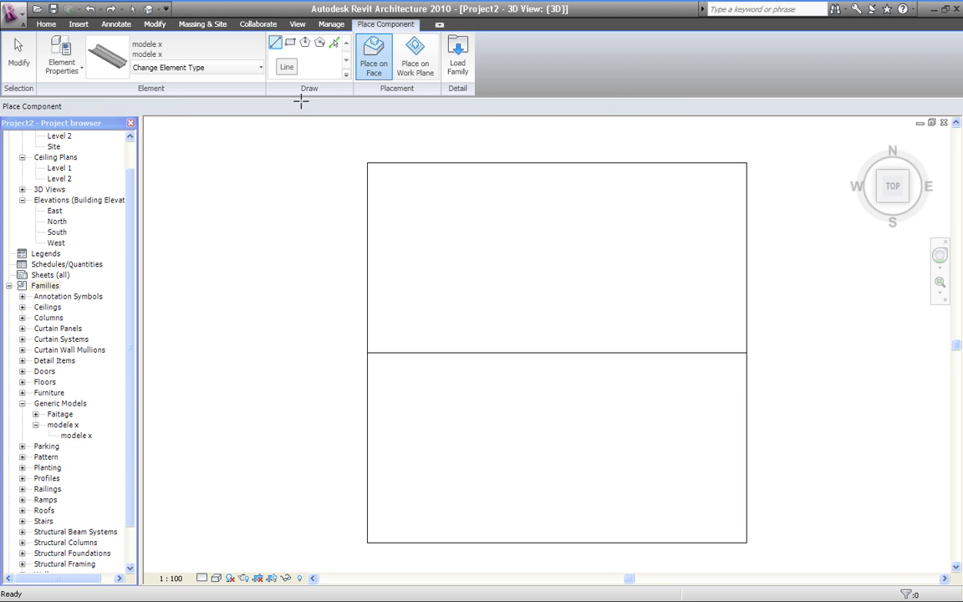
left_click(397, 539)
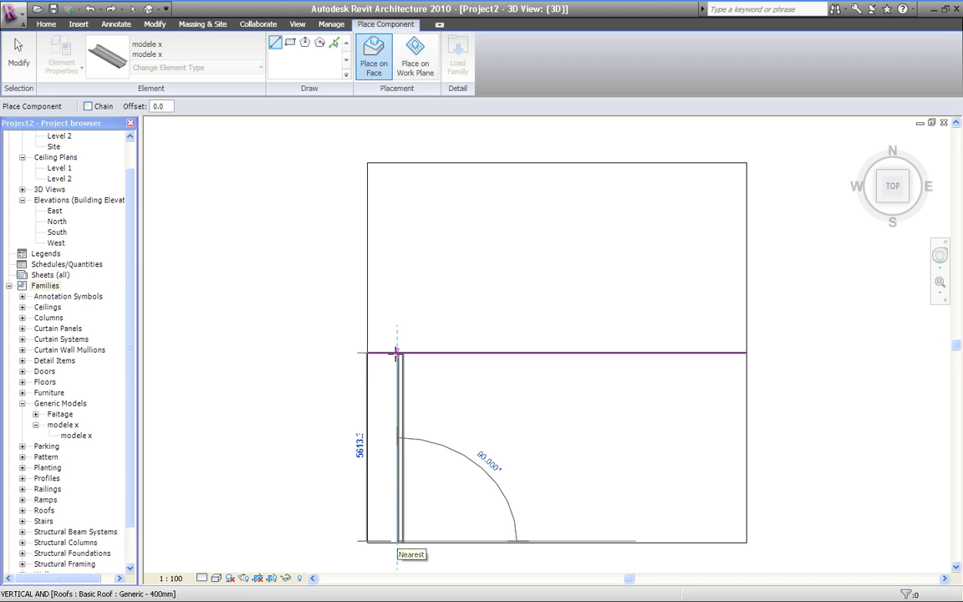
left_click(396, 352)
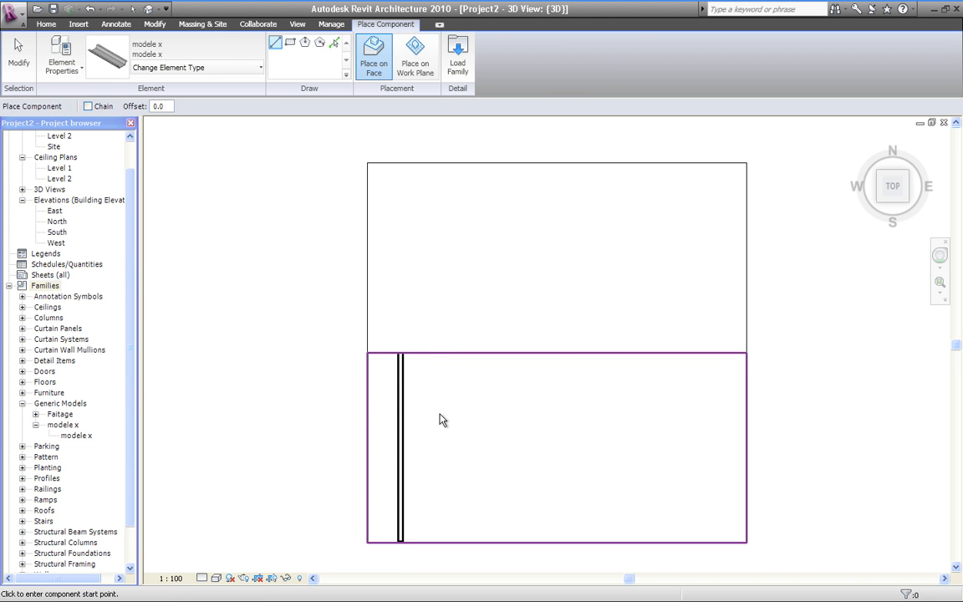
key("Escape")
key("Escape")
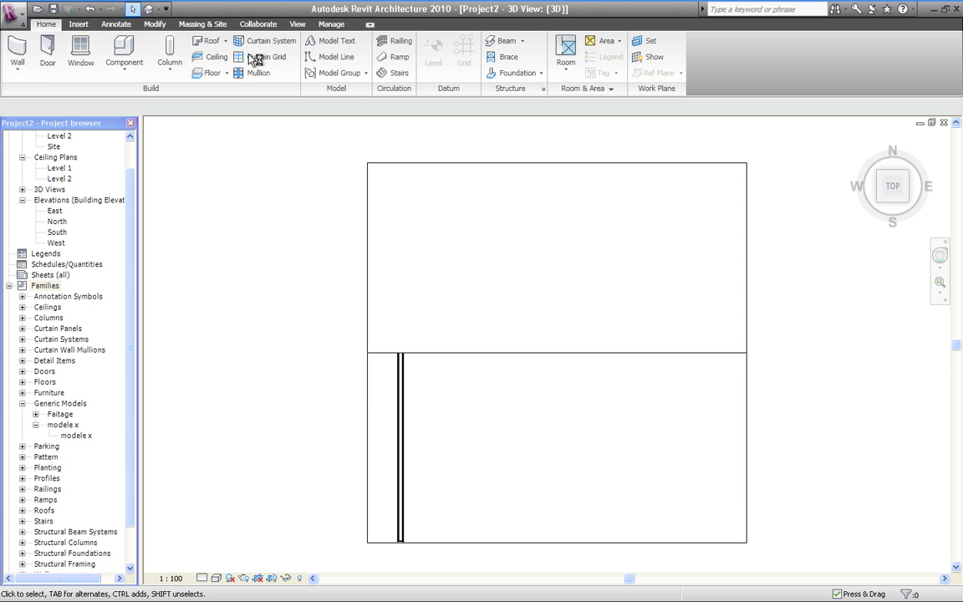
Place a Faitage component on the north roof slope's face near the west edge, running straight from the eave to the ridge
left_click(125, 52)
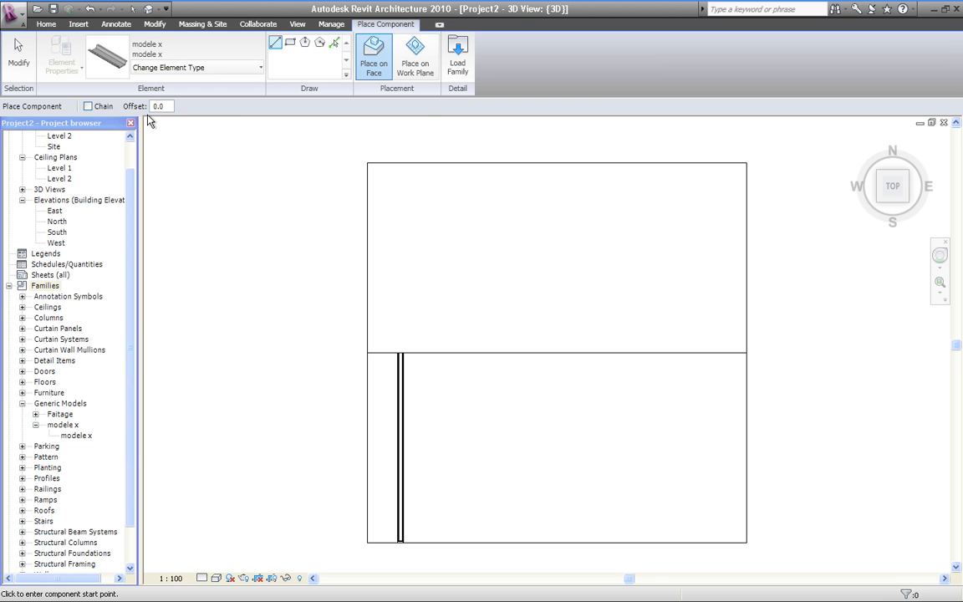
left_click(260, 68)
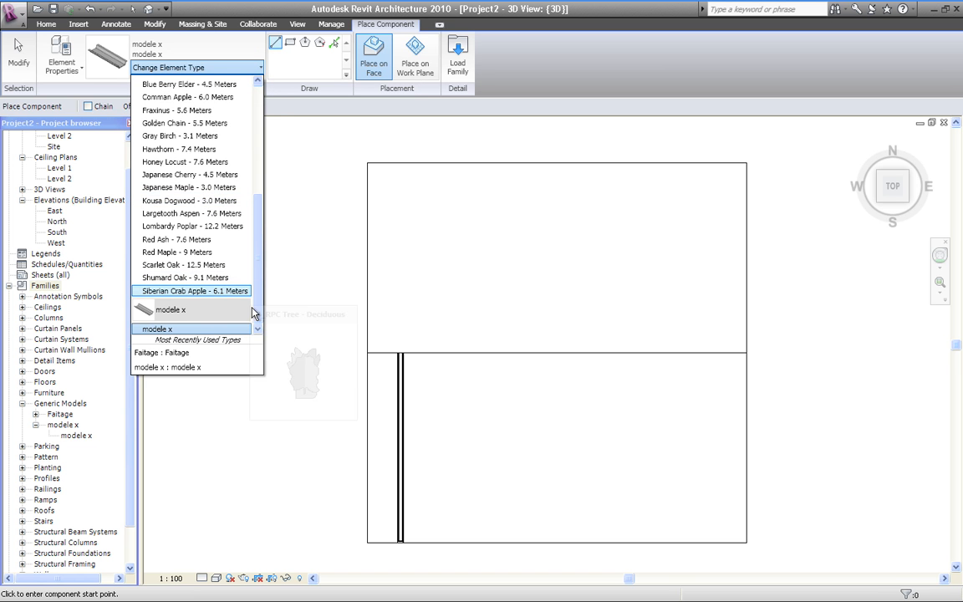
left_click_drag(260, 265, 261, 139)
left_click(154, 106)
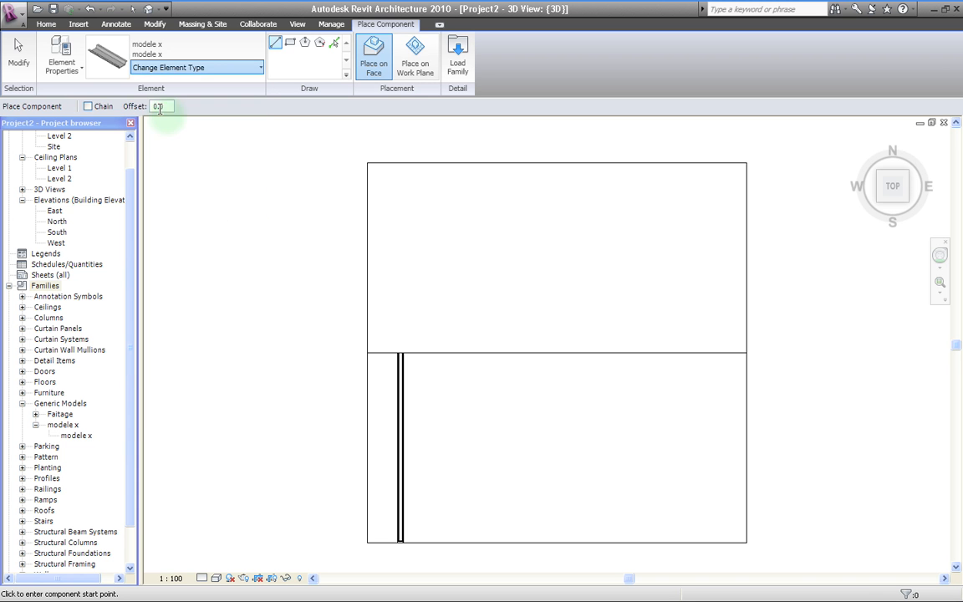
left_click(404, 164)
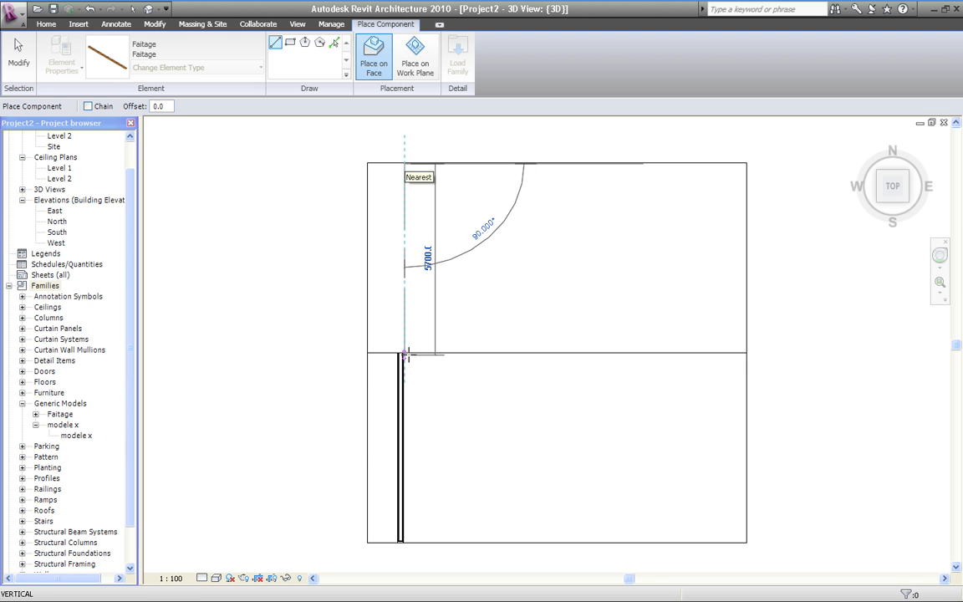
left_click(406, 354)
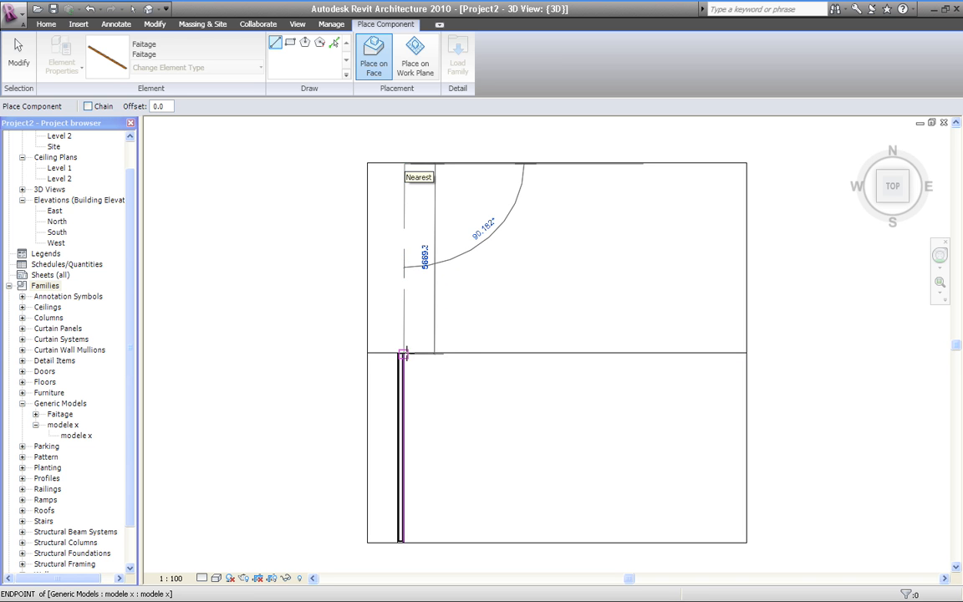
scroll(402, 355, "up", 2)
scroll(403, 356, "up", 2)
left_click(410, 351)
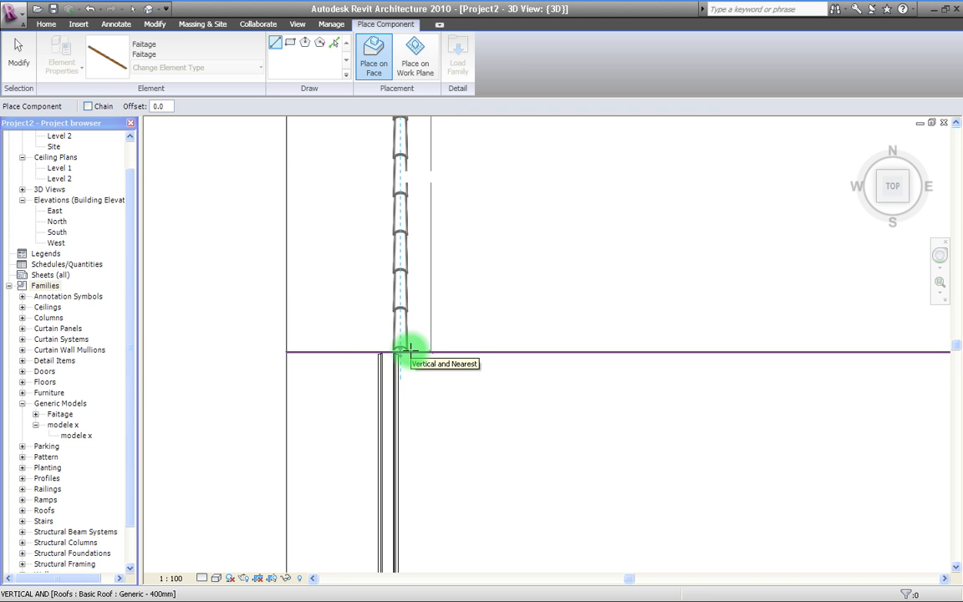
left_click(410, 349)
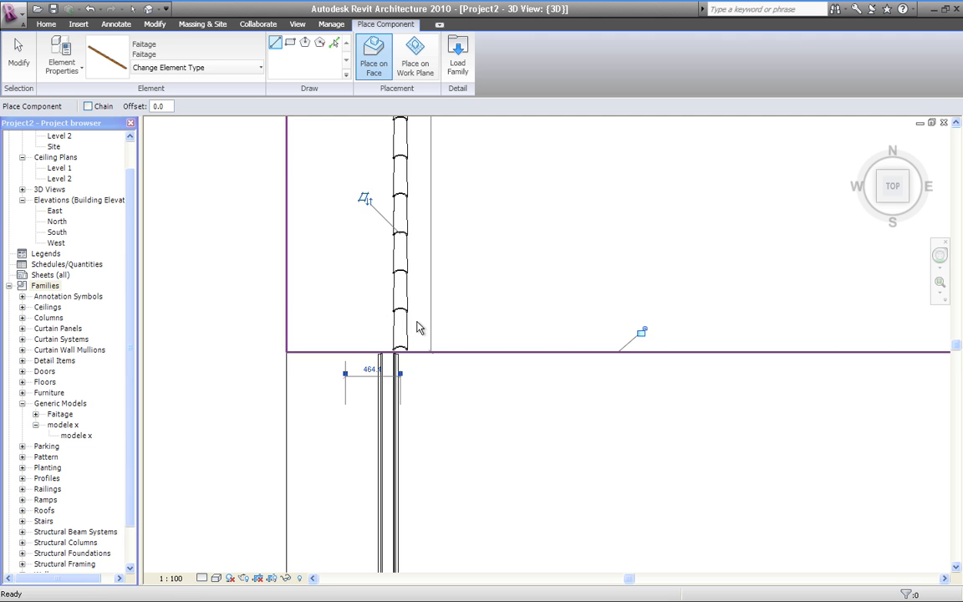
key("Escape")
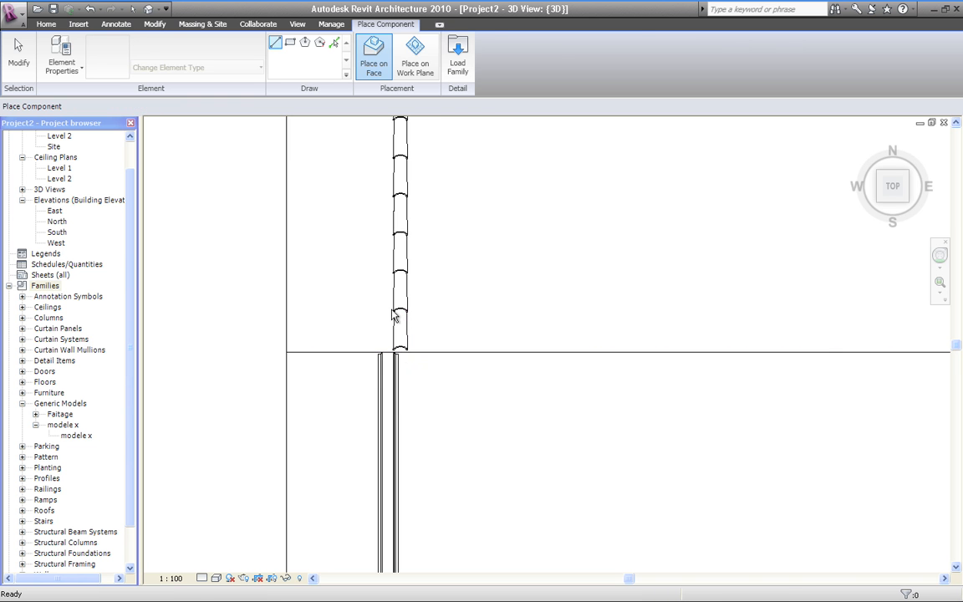
key("Escape")
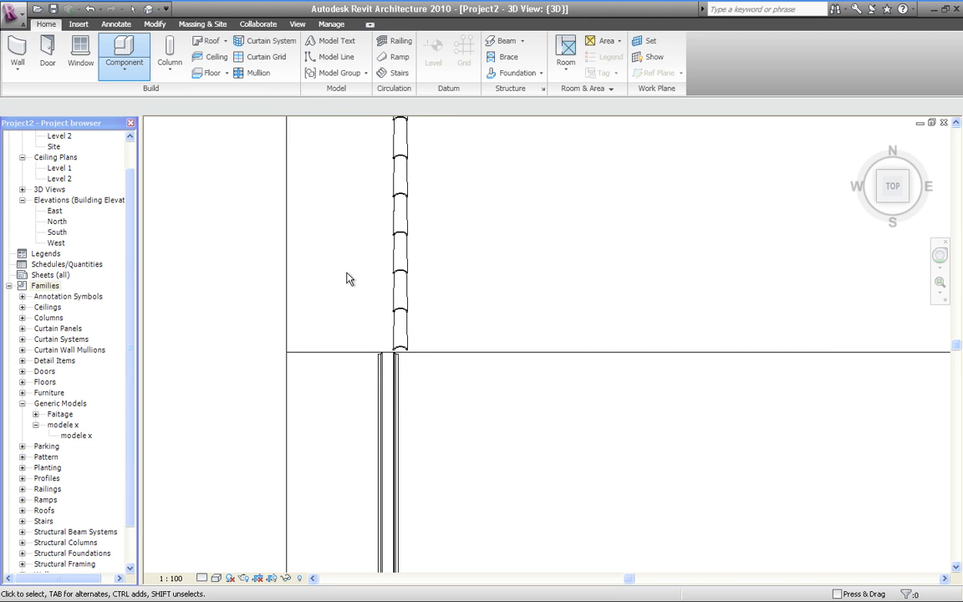
Create a grouped linear array of the Faitage row using the Last option, with the last copy about 7900 mm to the east
scroll(470, 276, "down", 2)
scroll(471, 278, "down", 2)
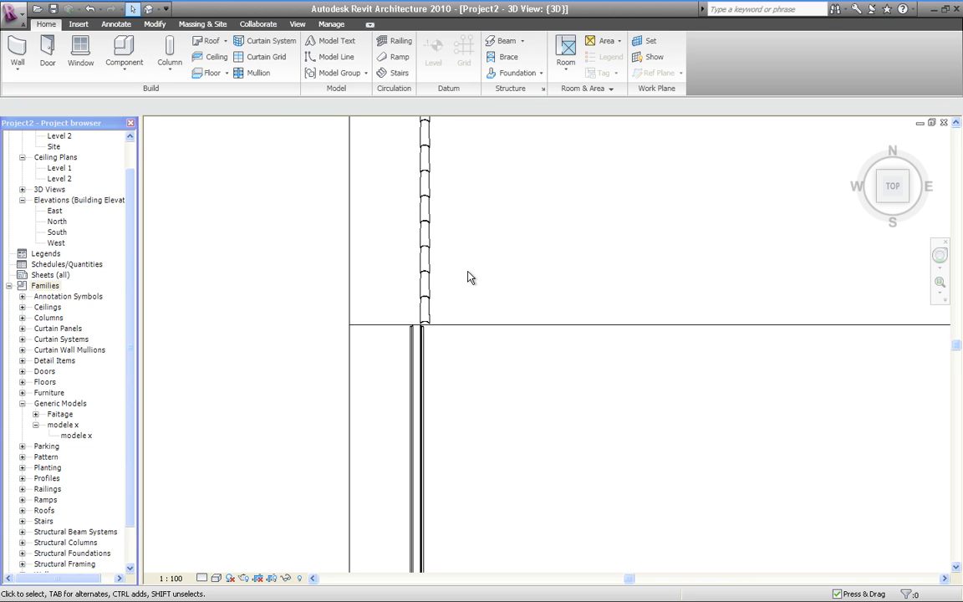
scroll(466, 274, "down", 1)
scroll(465, 274, "down", 1)
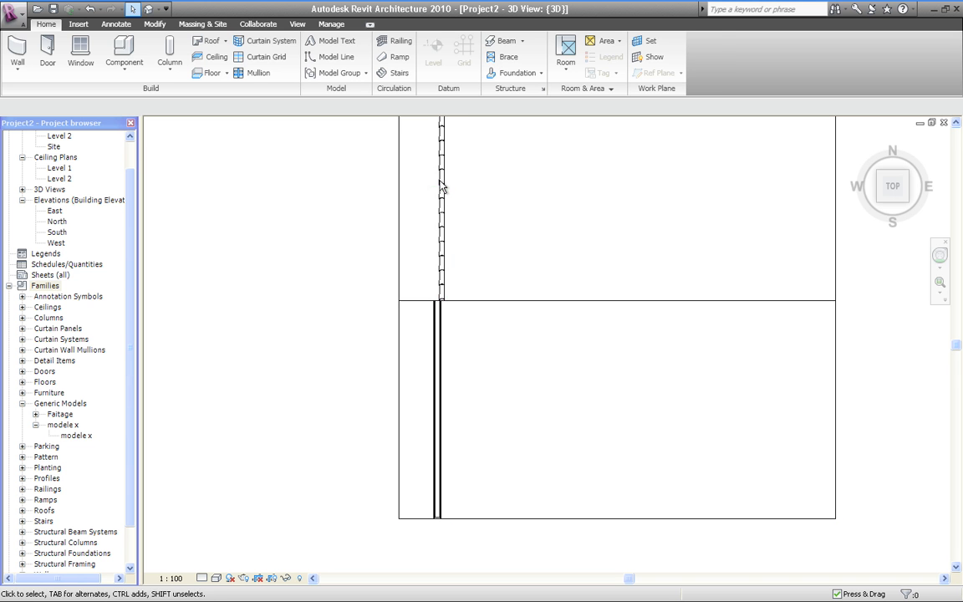
left_click(440, 184)
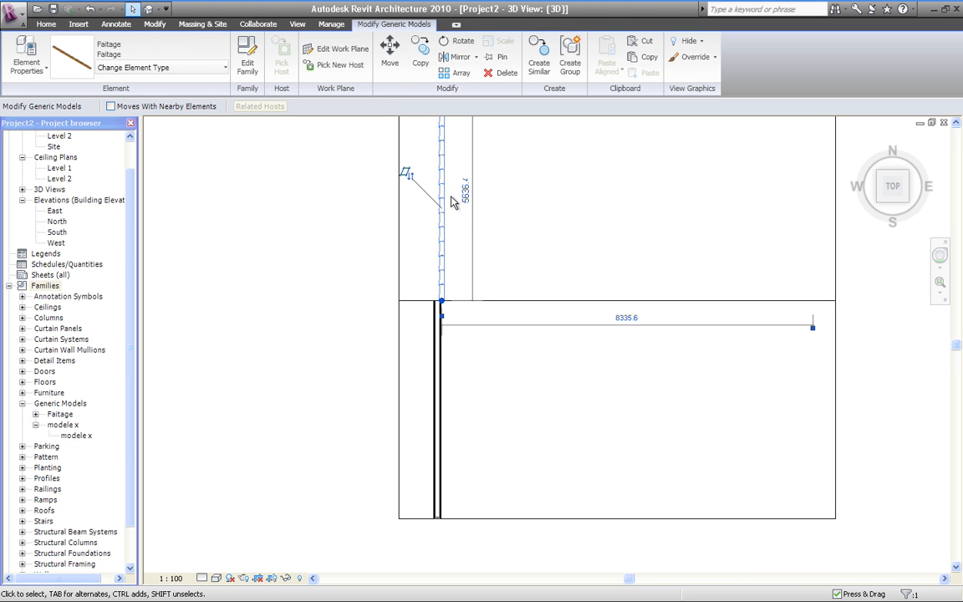
left_click(460, 76)
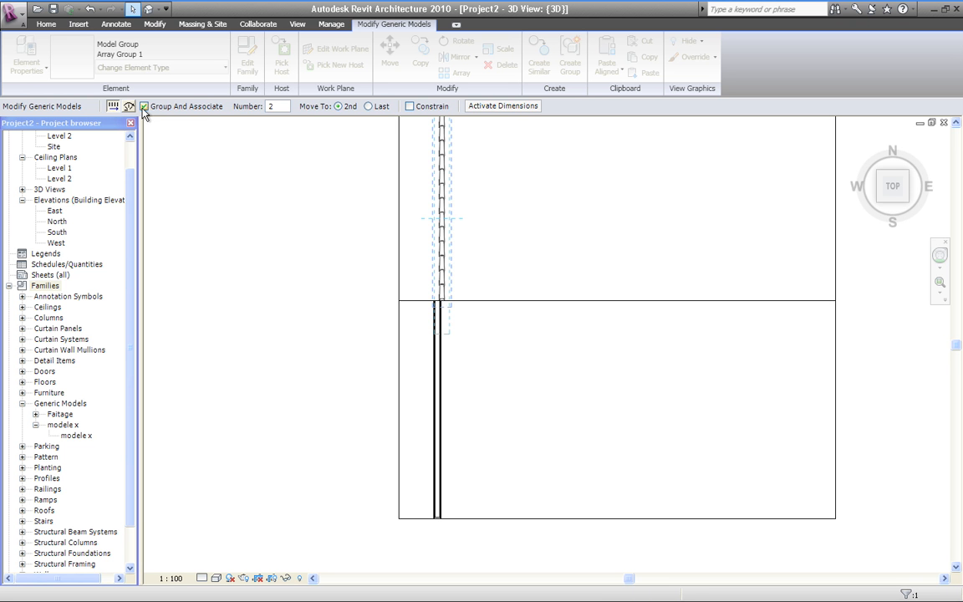
left_click(338, 107)
left_click(369, 107)
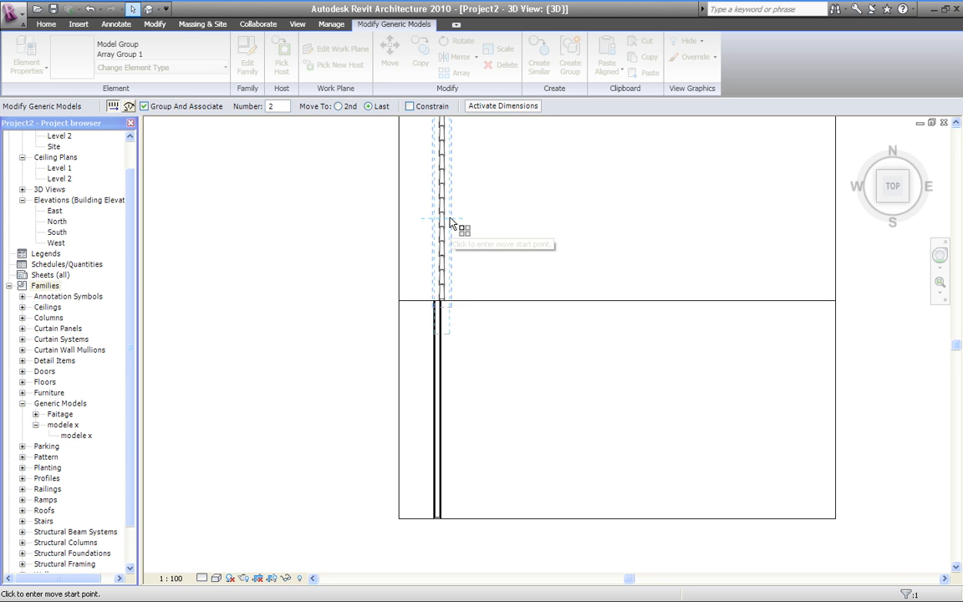
scroll(451, 222, "down", 1)
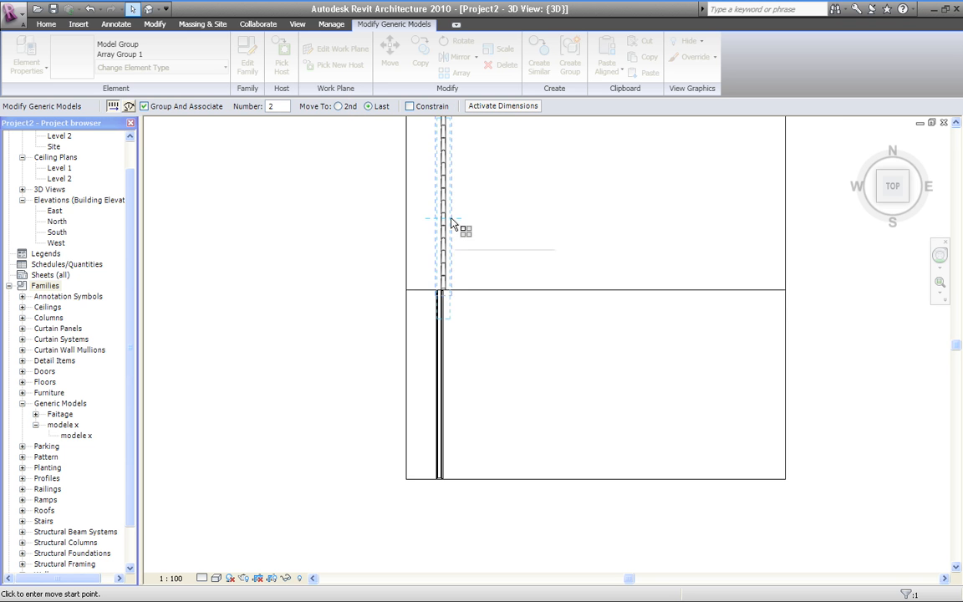
scroll(451, 222, "up", 5)
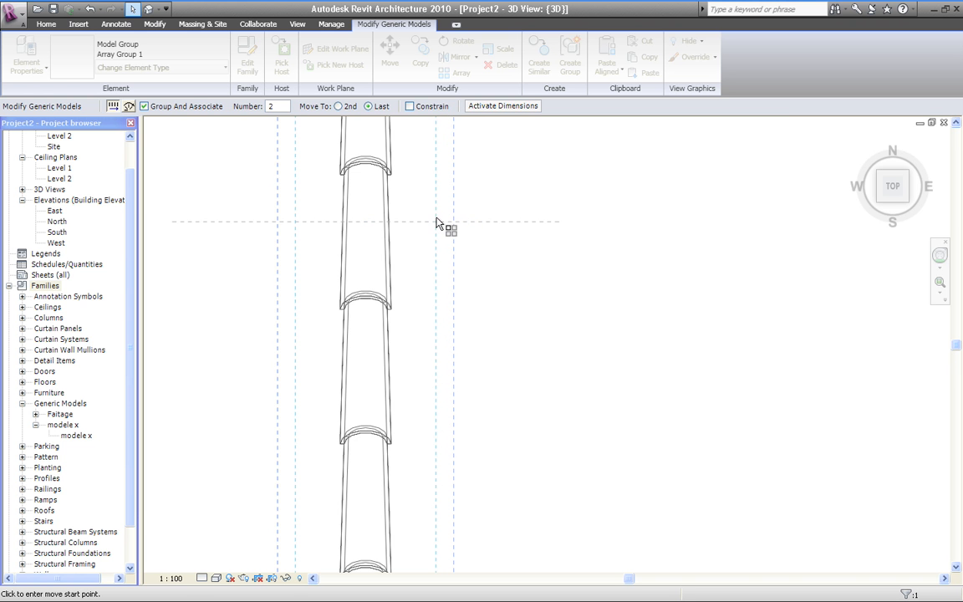
left_click(454, 222)
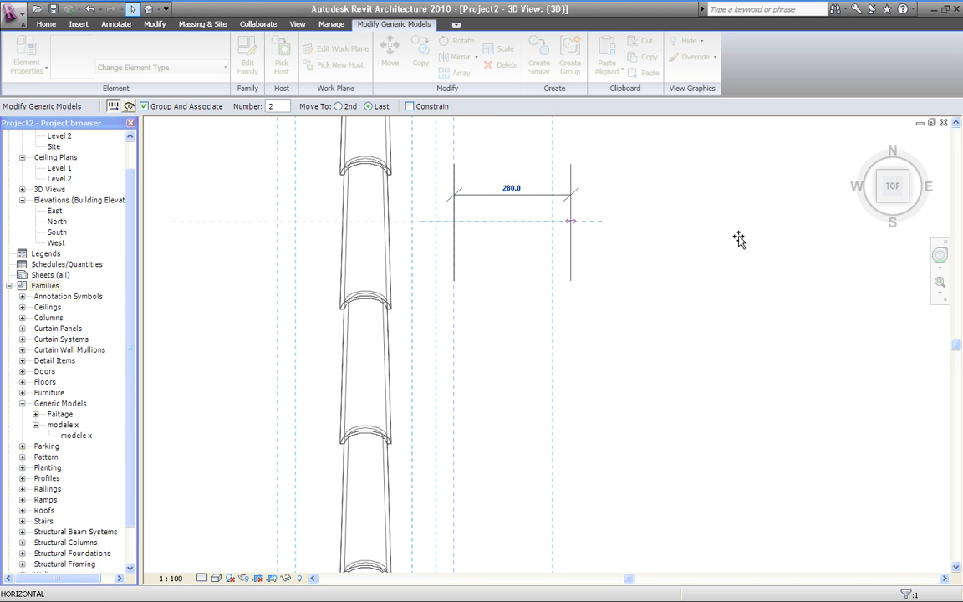
scroll(804, 230, "down", 5)
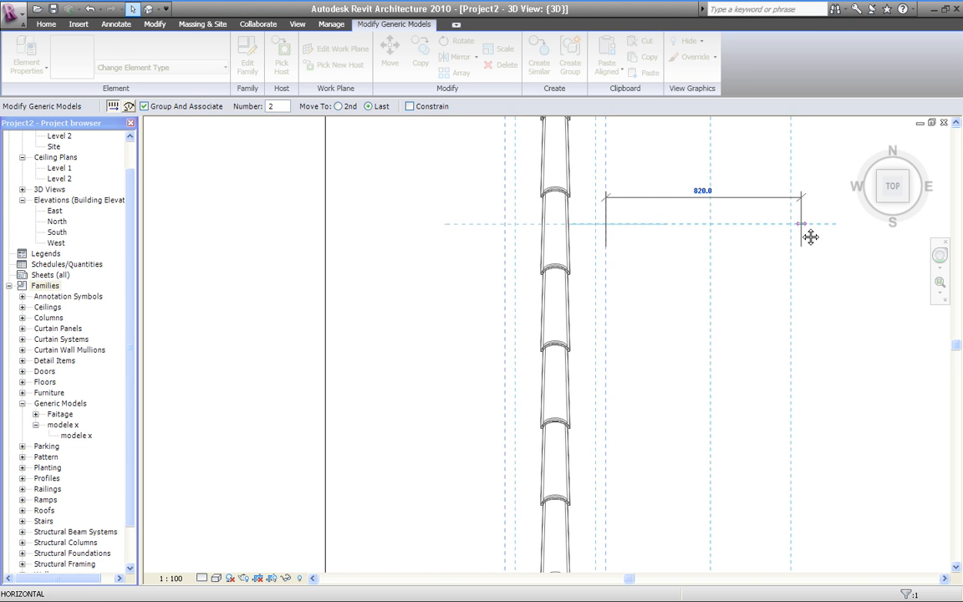
middle_click_drag(757, 240, 451, 270)
middle_click_drag(658, 263, 374, 253)
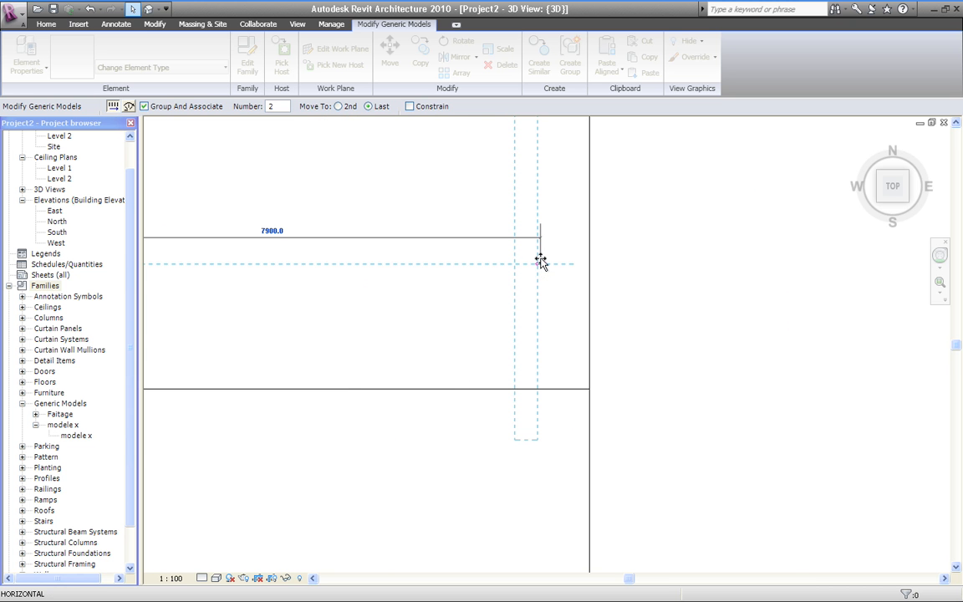
left_click(541, 260)
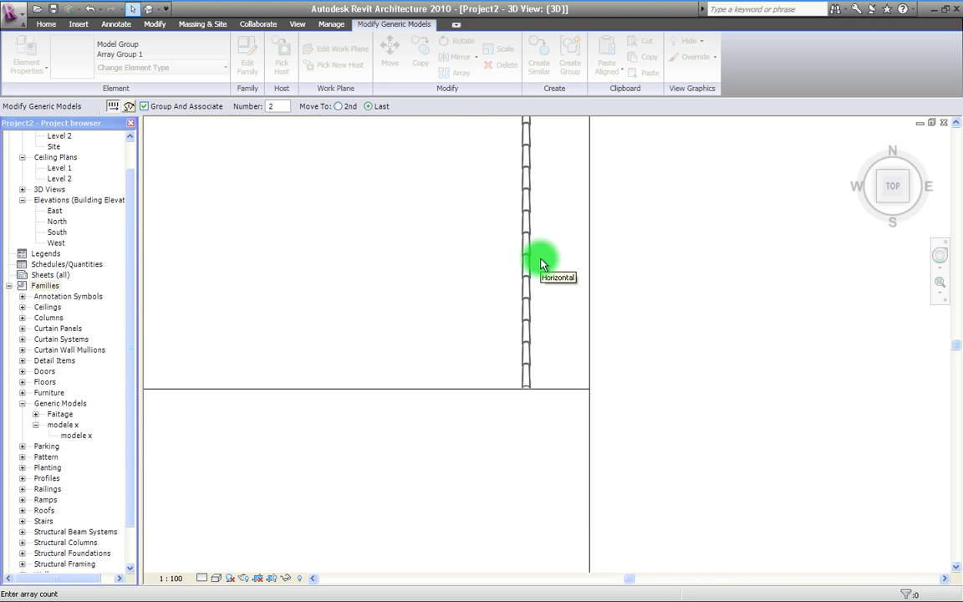
Set the number of Faitage rows in the array to 10 and increase it to 50
scroll(451, 252, "down", 2)
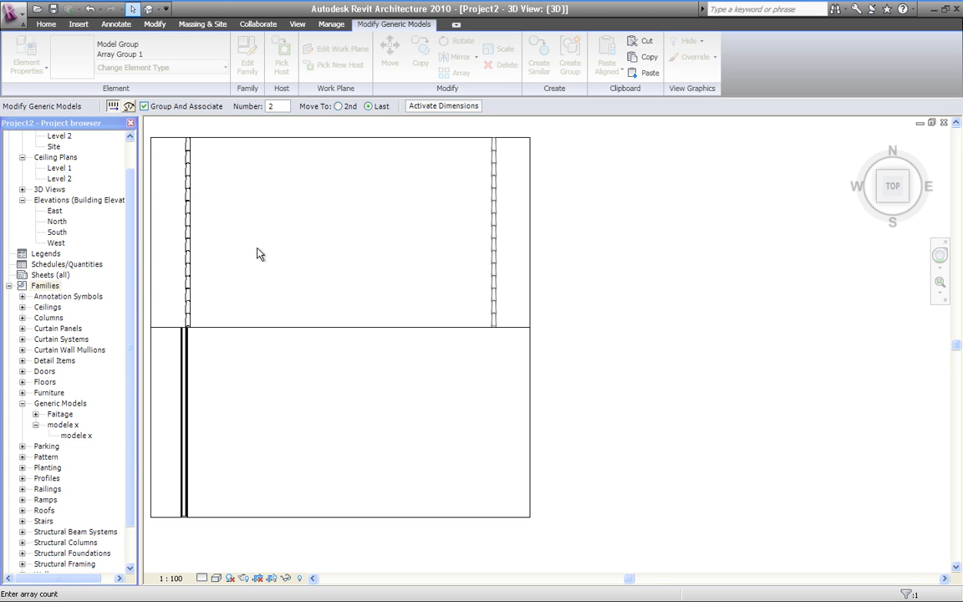
scroll(259, 249, "down", 1)
scroll(276, 250, "down", 1)
middle_click_drag(279, 249, 341, 246)
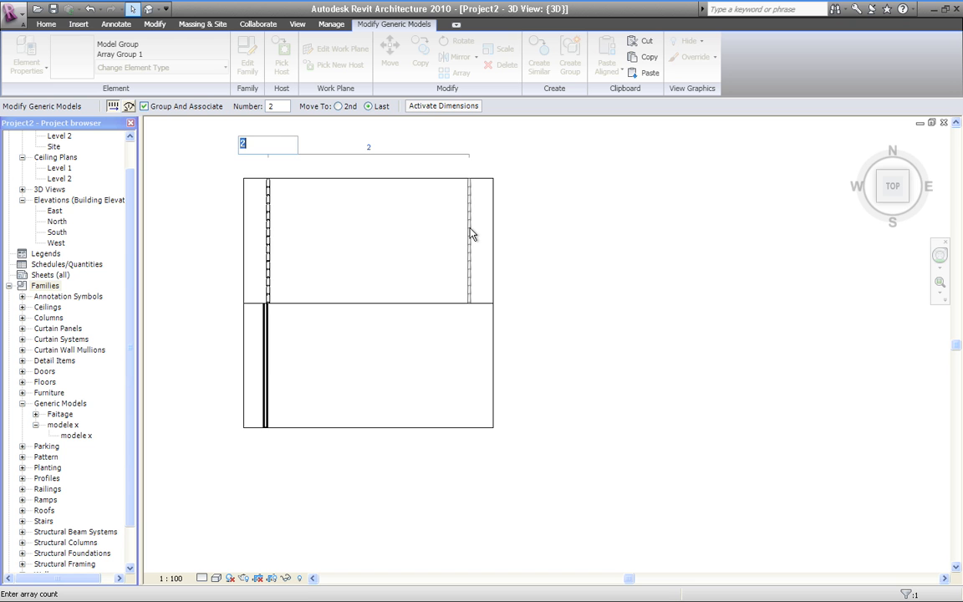
left_click(304, 241)
key("Return")
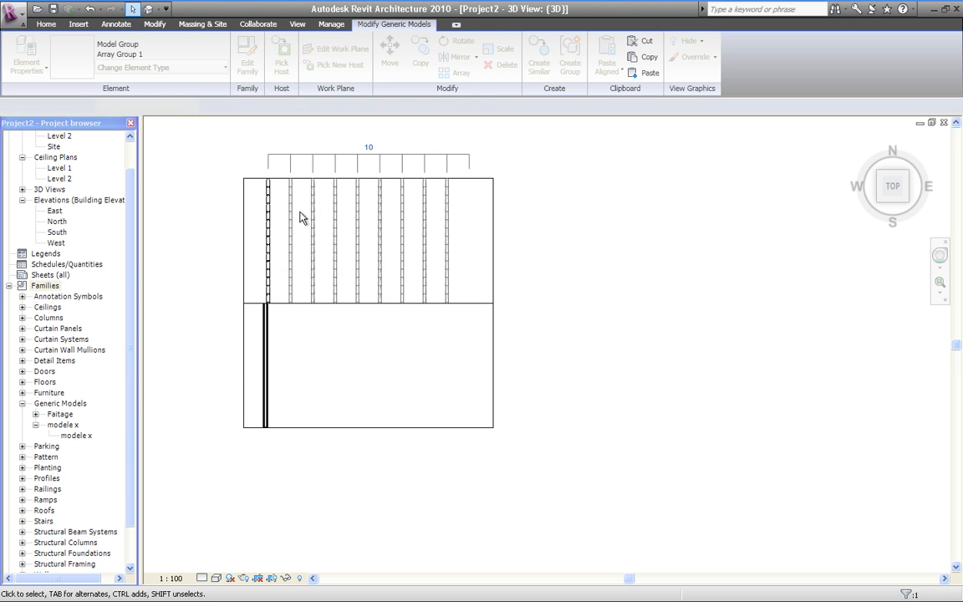
left_click(372, 150)
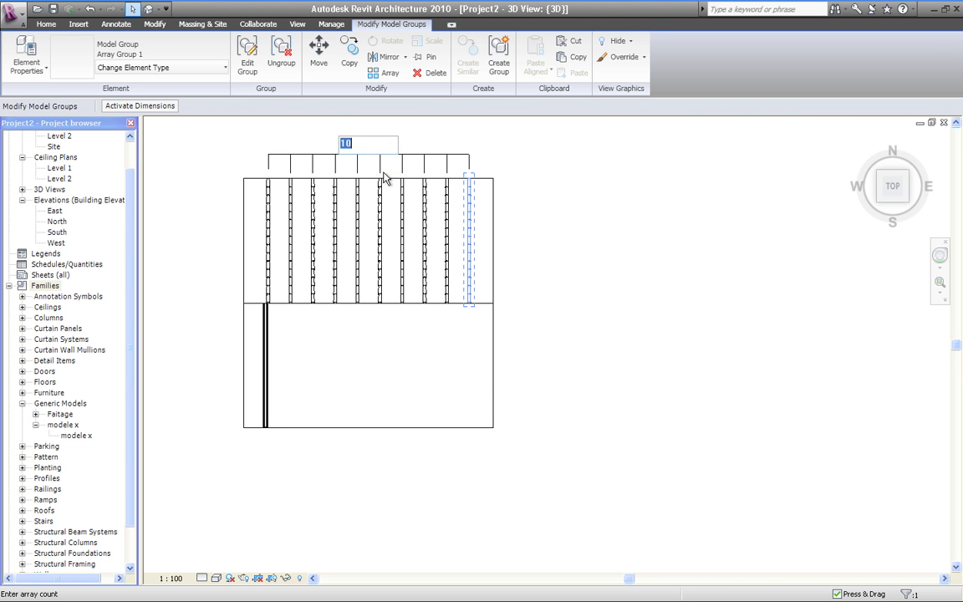
type("50")
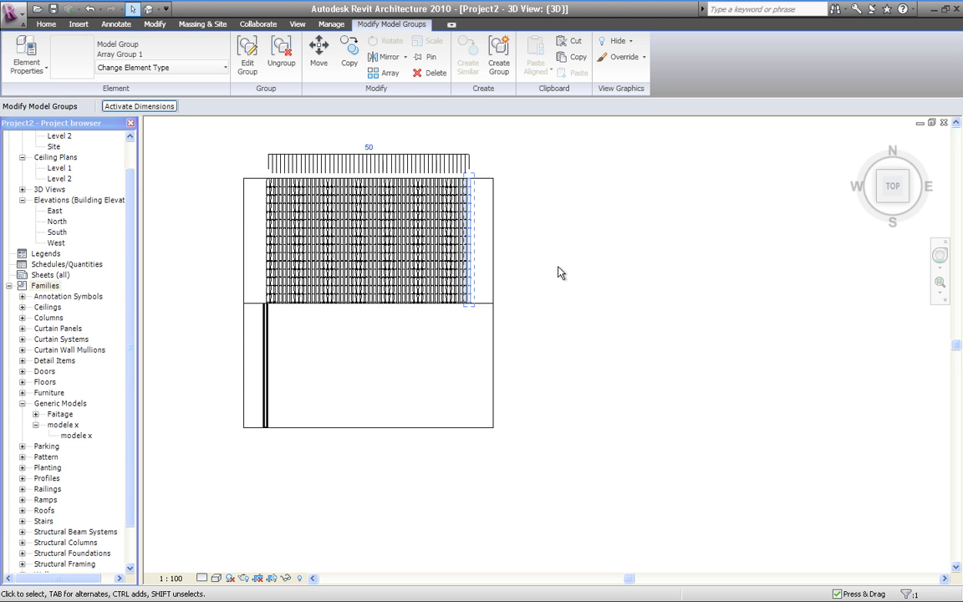
Create a grouped linear array of the modele x row on the south slope using the Last option, about 8200 mm to the east
scroll(560, 273, "up", 2)
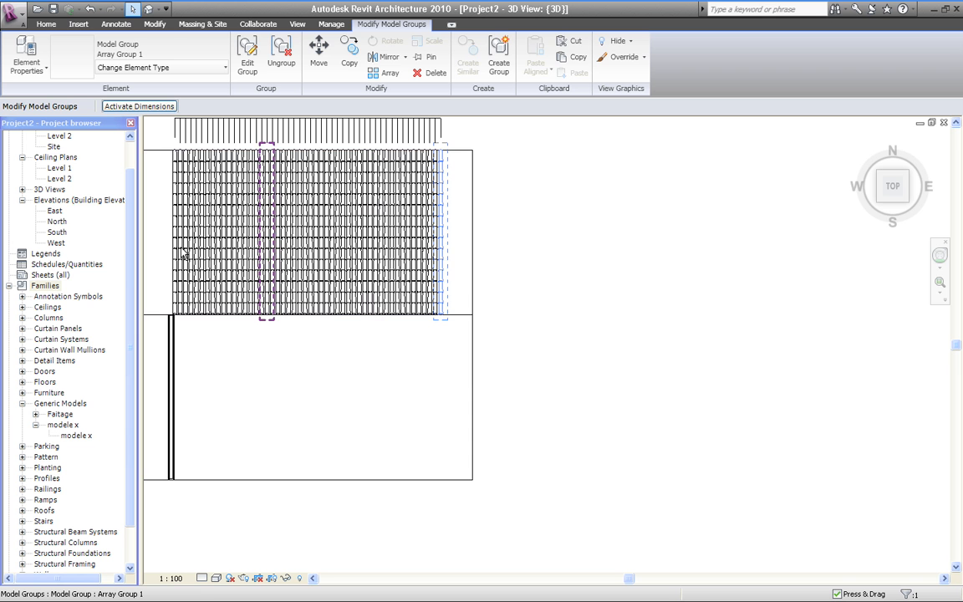
left_click(232, 478)
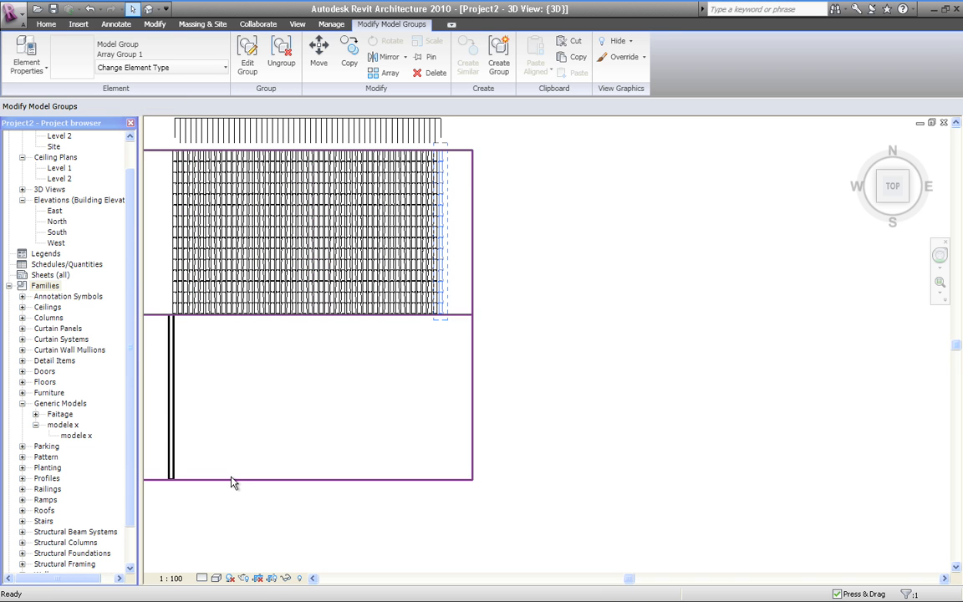
key("Escape")
left_click(172, 408)
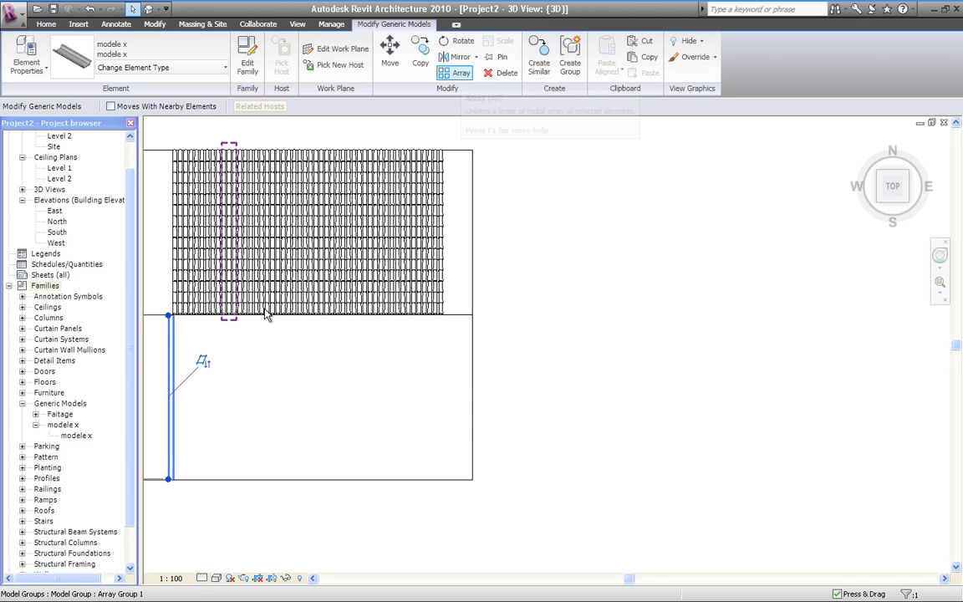
left_click(454, 76)
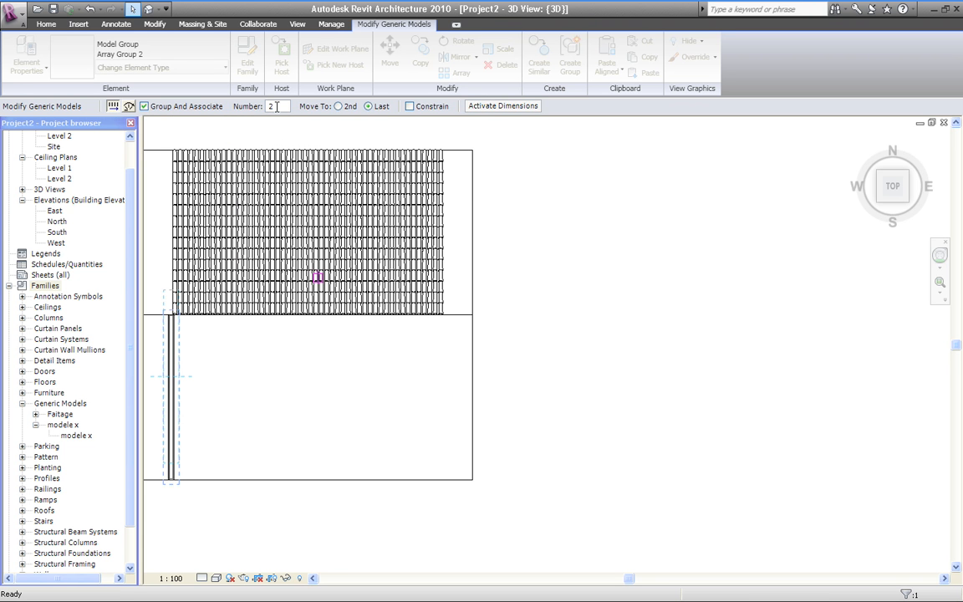
left_click(178, 378)
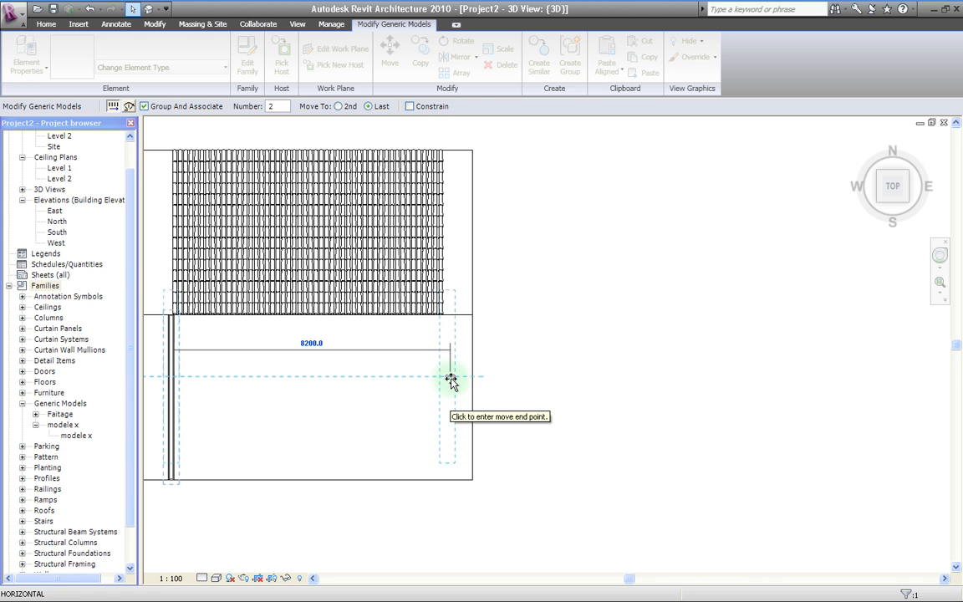
left_click(451, 380)
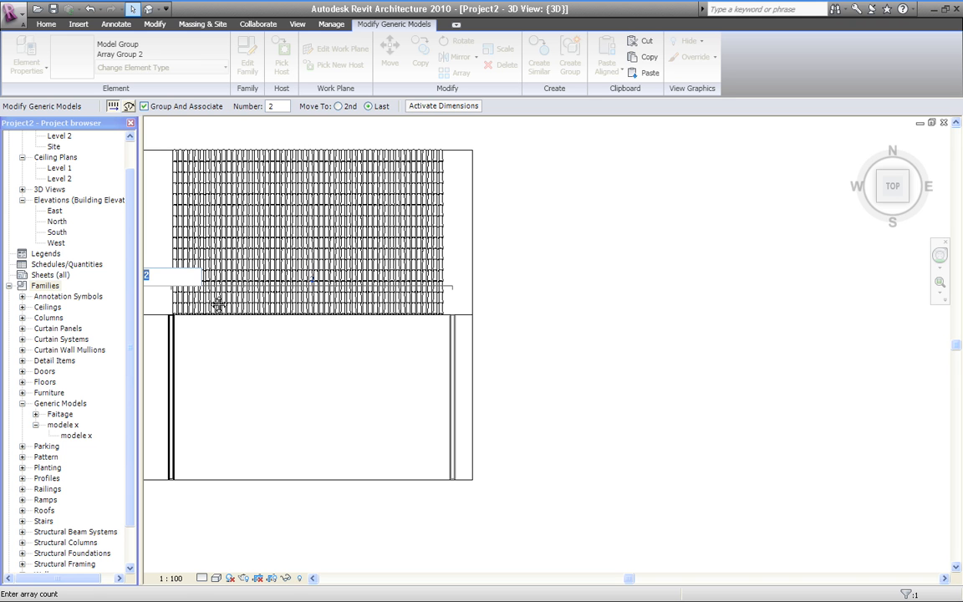
Set the number of modele x rows in the south slope array to 40
middle_click_drag(271, 342, 380, 350)
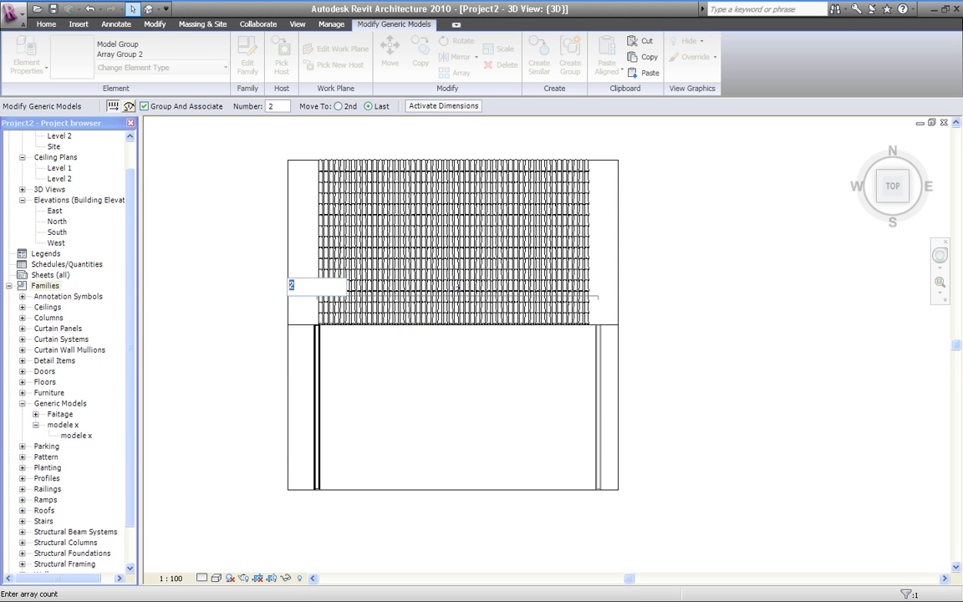
type("40")
key("Return")
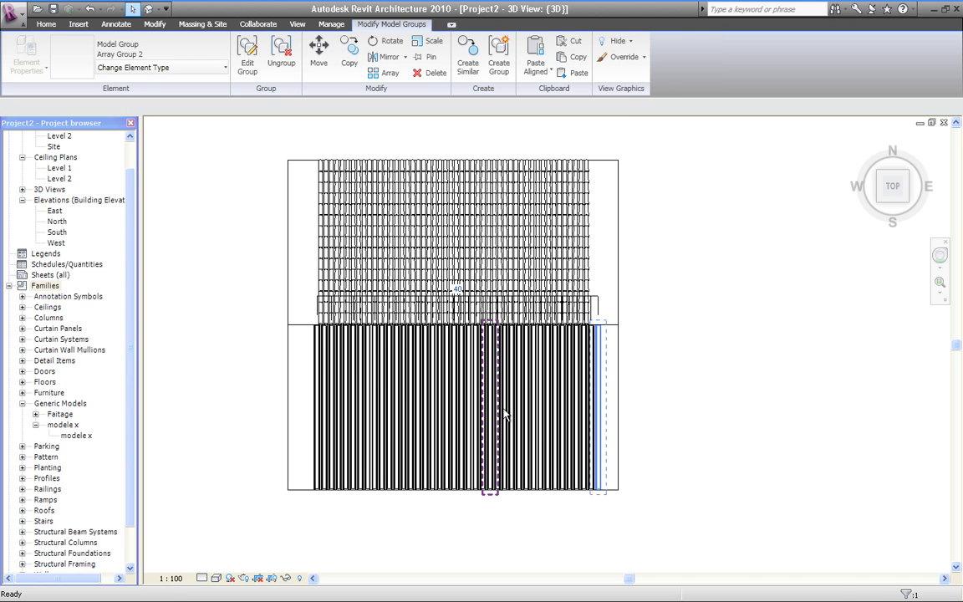
key("Escape")
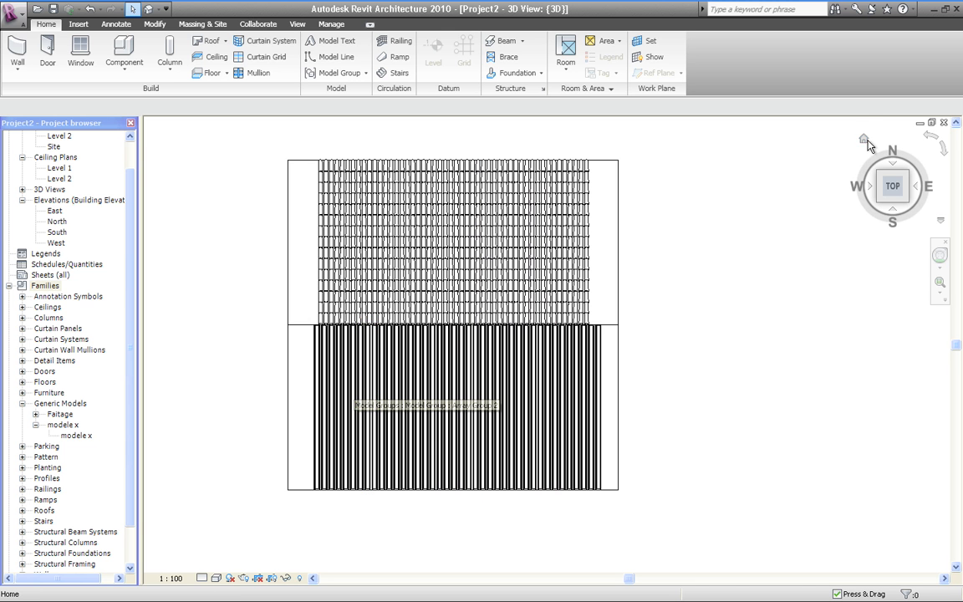
Restore the home 3D view and display the model shaded with edges, dismissing the save reminder without saving
left_click(865, 142)
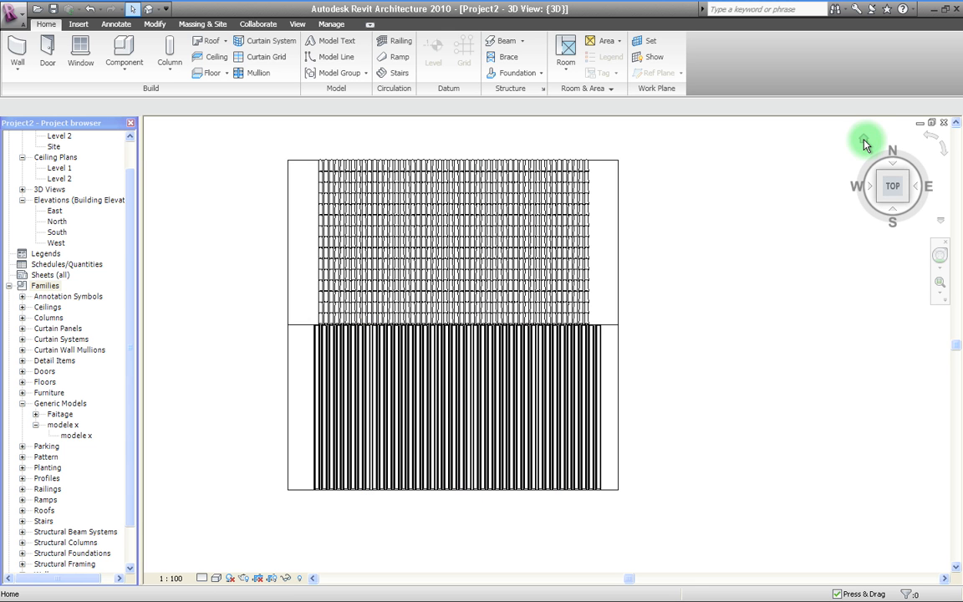
left_click(850, 152)
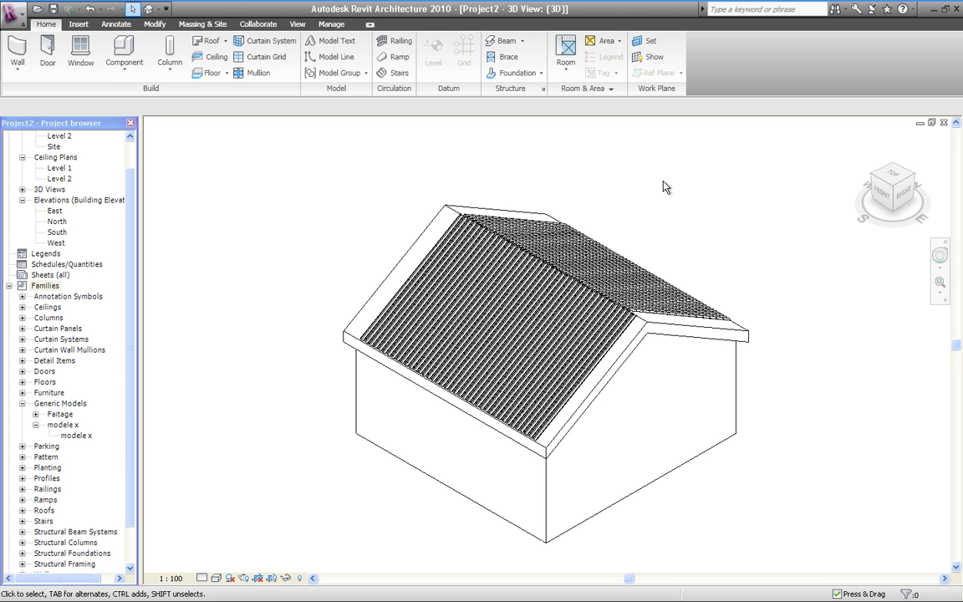
left_click(666, 267)
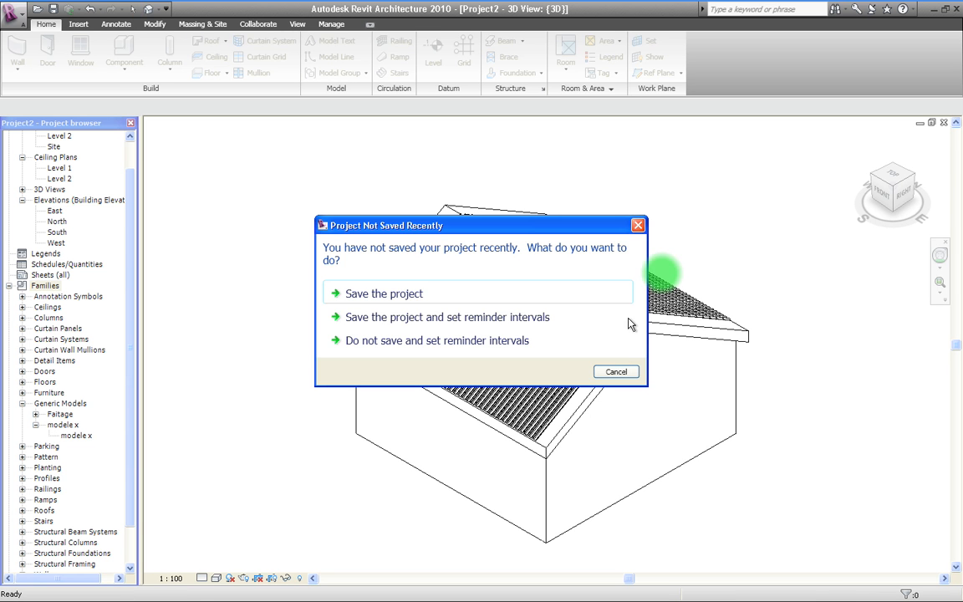
left_click(617, 372)
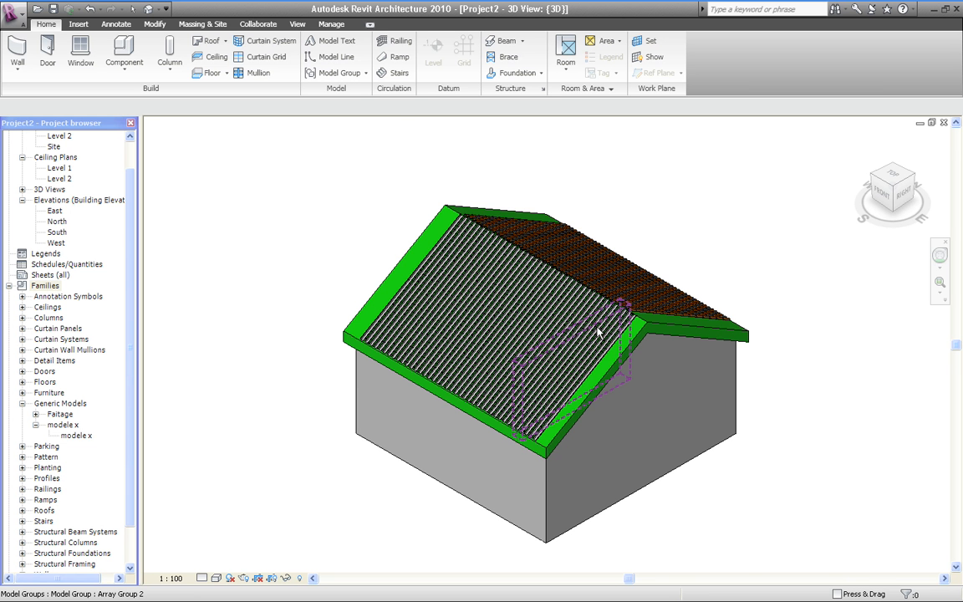
Examine the arrayed rows on both roof slopes up close, then inspect the whole house from the back
scroll(599, 332, "up", 5)
scroll(600, 331, "down", 2)
scroll(619, 328, "down", 2)
scroll(557, 288, "up", 4)
scroll(565, 324, "down", 2)
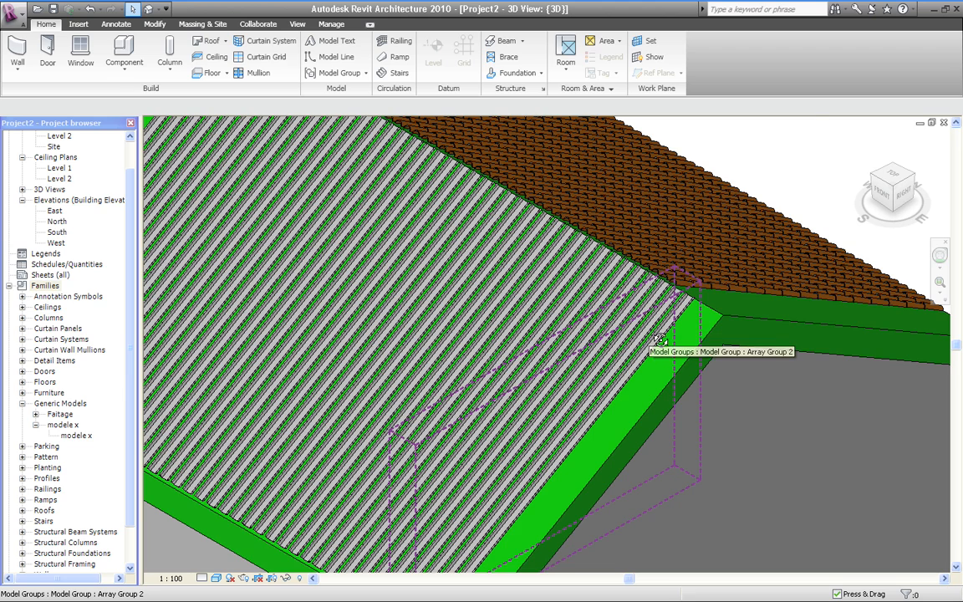
middle_click_drag(618, 283, 556, 301, "shift")
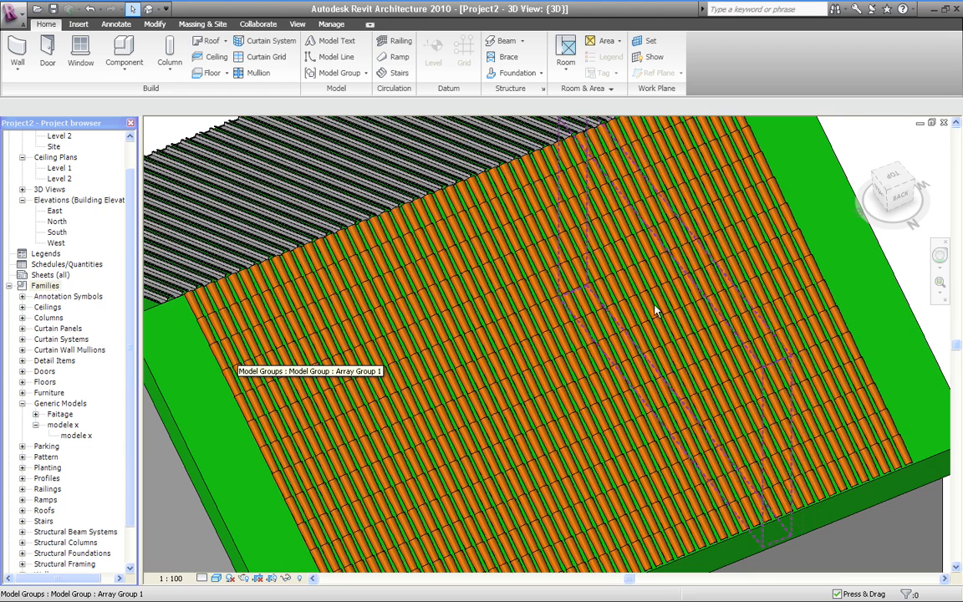
middle_click_drag(673, 295, 688, 294, "shift")
scroll(679, 285, "down", 2)
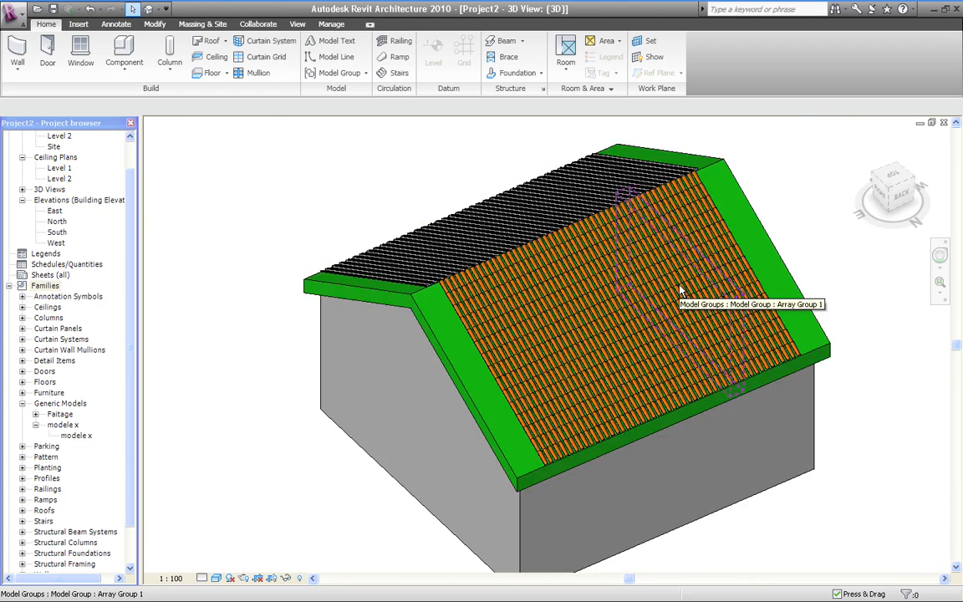
scroll(680, 288, "down", 1)
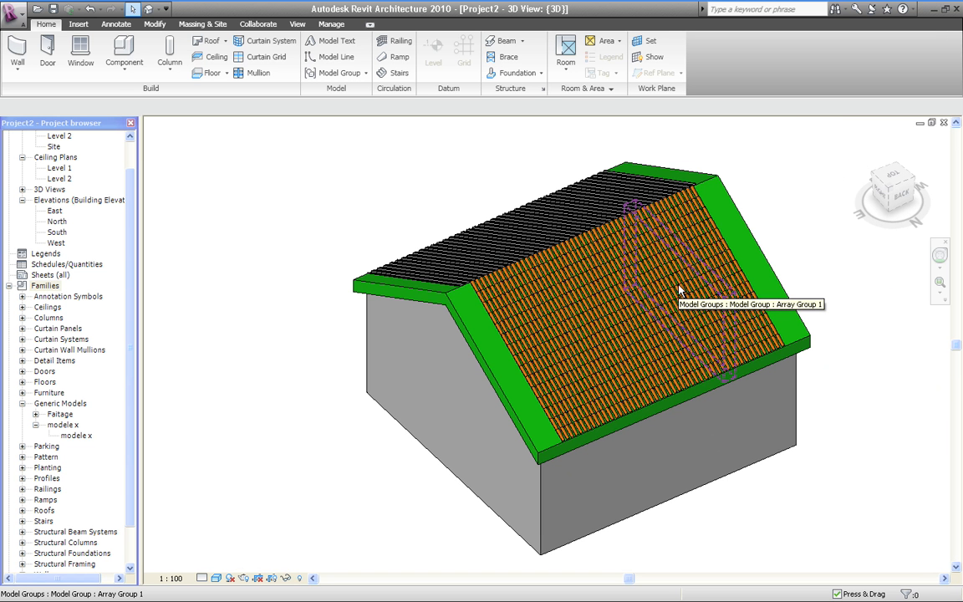